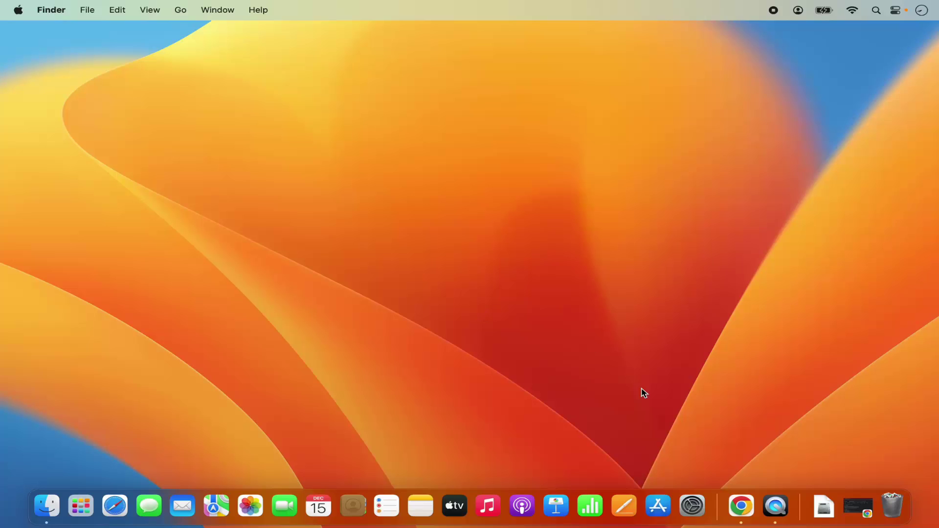
Return to Chrome and open the 'Download PyCharm' result to reach the macOS download page
{"action": "left_click", "coordinate": [745, 514]}
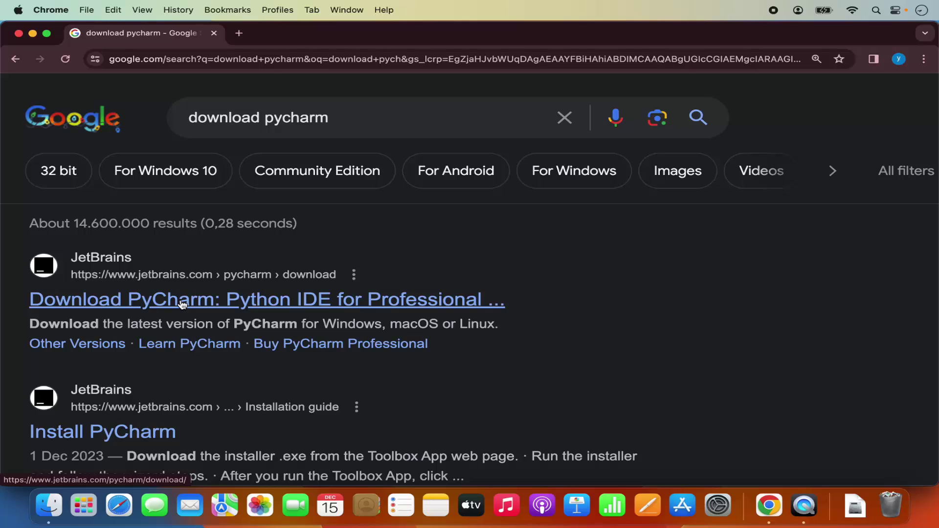
{"action": "left_click", "coordinate": [216, 305]}
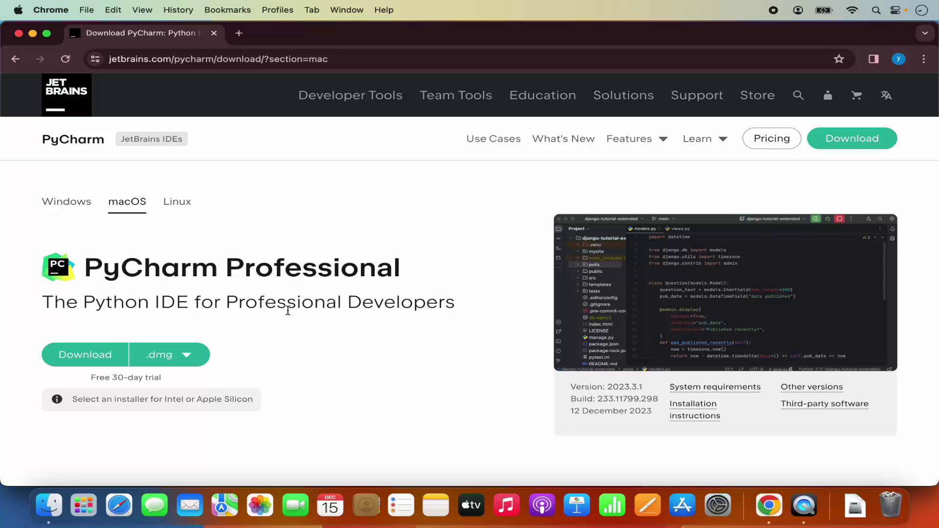
Scroll to PyCharm Community Edition and show its .dmg choices for Intel and Apple Silicon
{"action": "scroll", "coordinate": [289, 313], "scroll_direction": "down", "scroll_amount": 10}
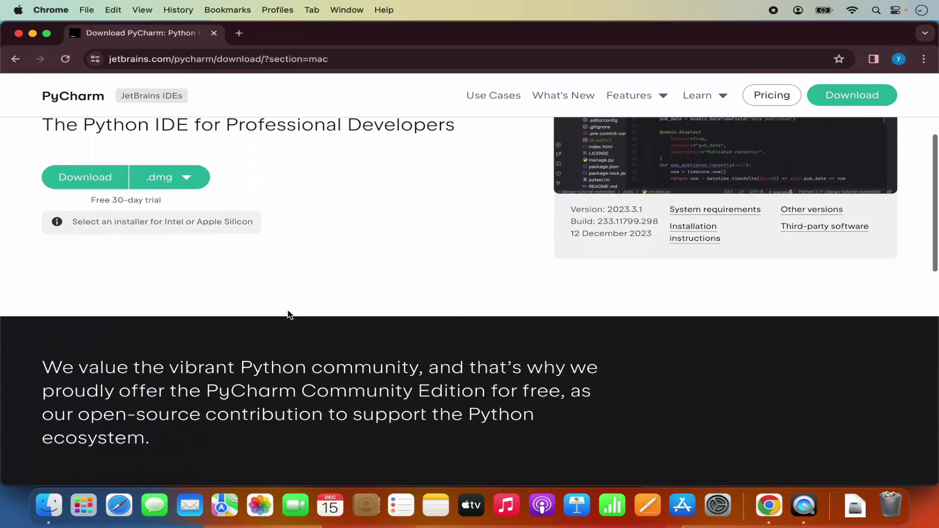
{"action": "scroll", "coordinate": [288, 312], "scroll_direction": "down", "scroll_amount": 2}
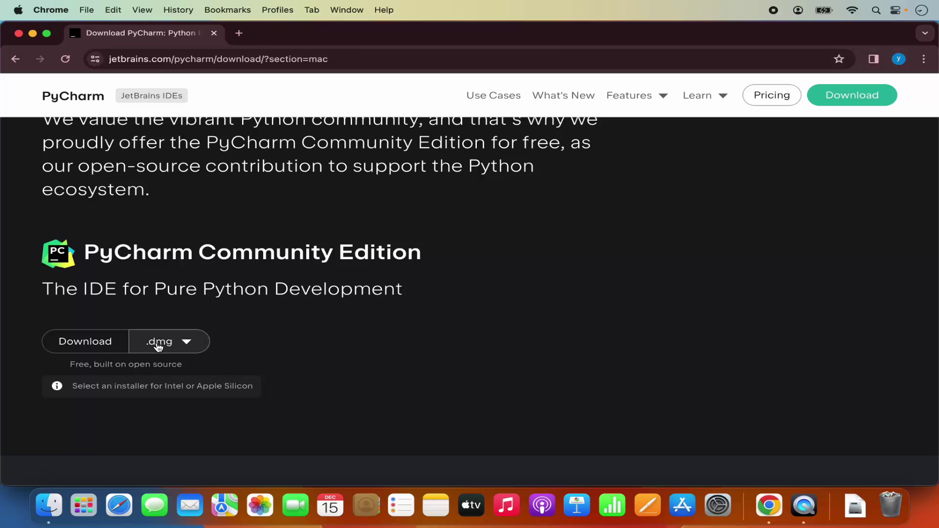
{"action": "left_click", "coordinate": [188, 345]}
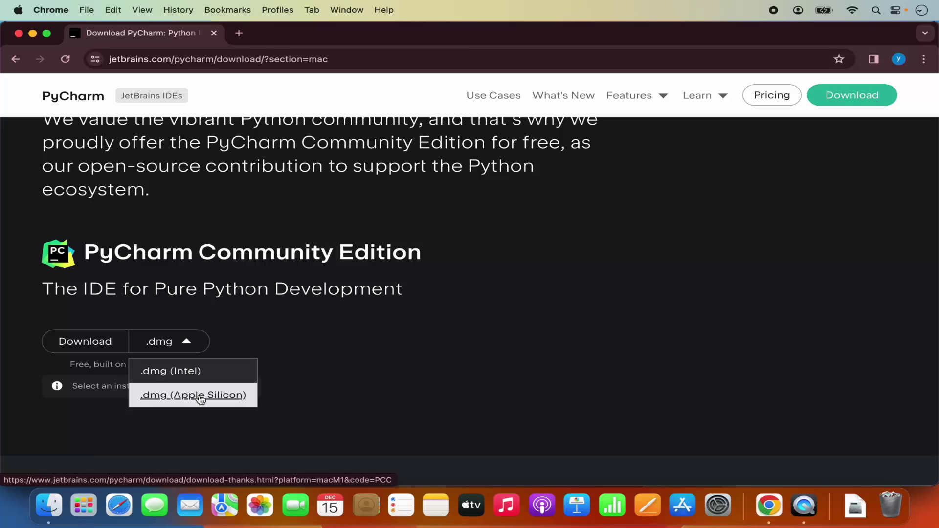
Download the .dmg (Apple Silicon) installer and watch its progress in Chrome's downloads list
{"action": "left_click", "coordinate": [202, 397]}
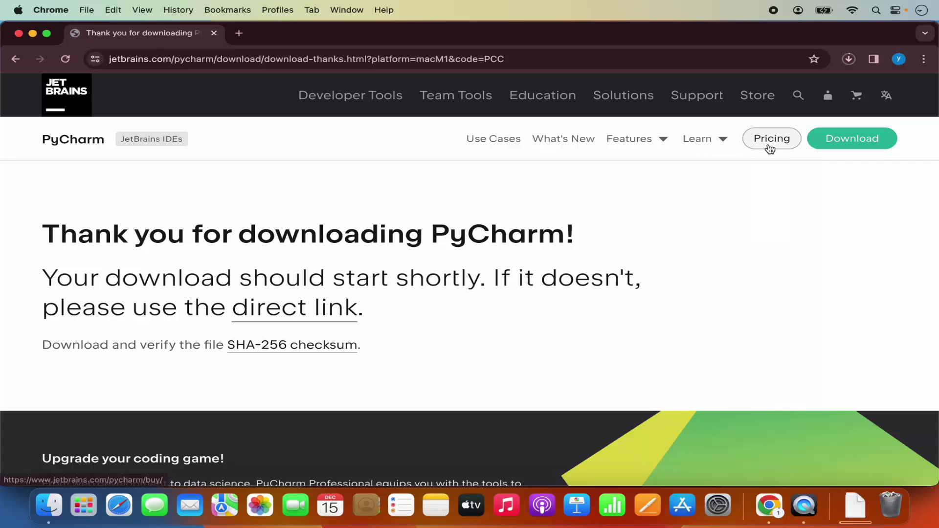
{"action": "left_click", "coordinate": [849, 60]}
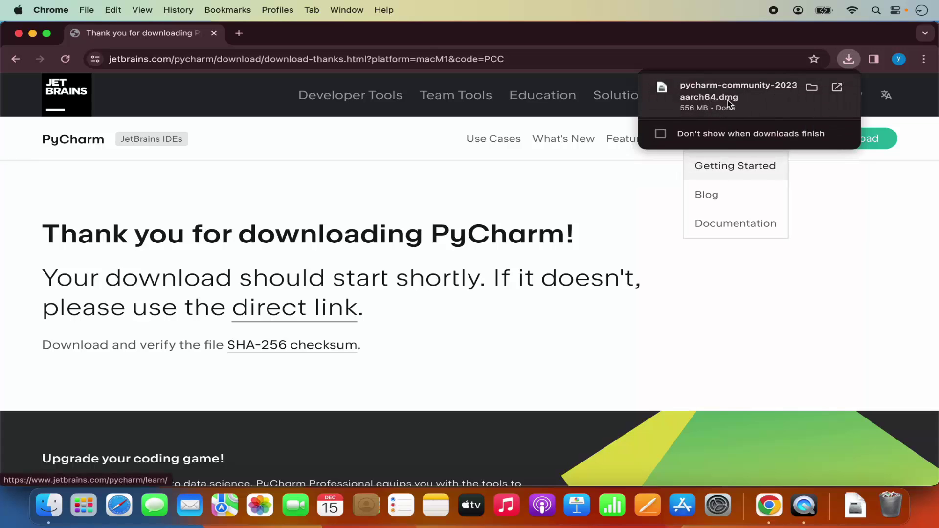
Open the downloaded PyCharm dmg and drag PyCharm CE into the Applications folder
{"action": "left_click", "coordinate": [729, 100]}
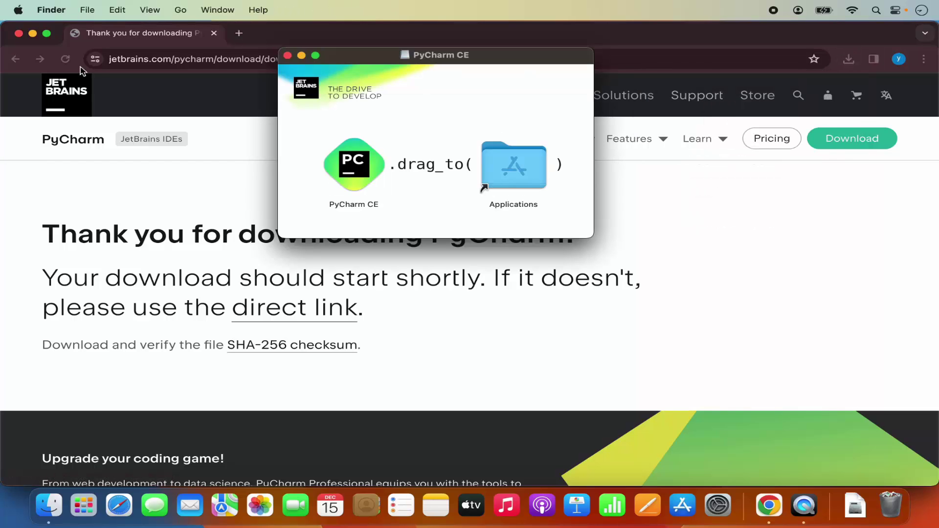
{"action": "left_click", "coordinate": [32, 33]}
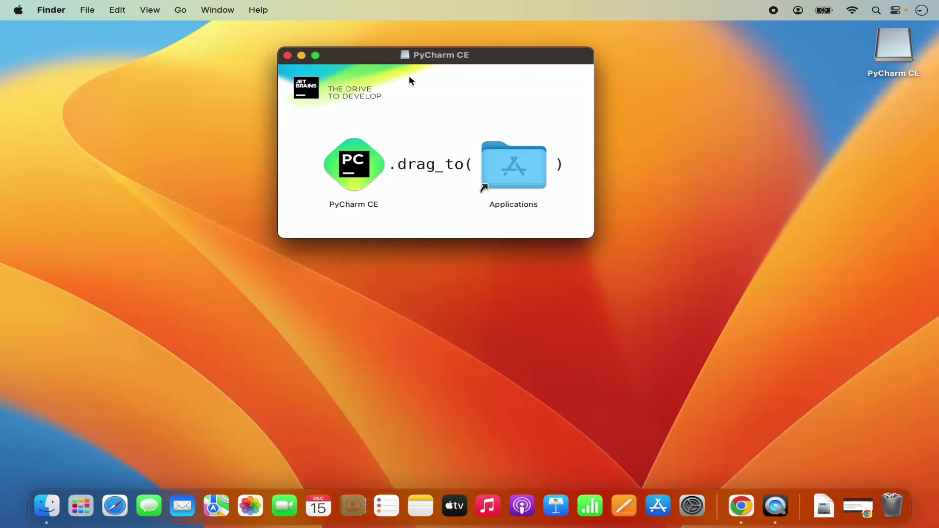
{"action": "left_click_drag", "start_coordinate": [410, 55], "coordinate": [463, 147]}
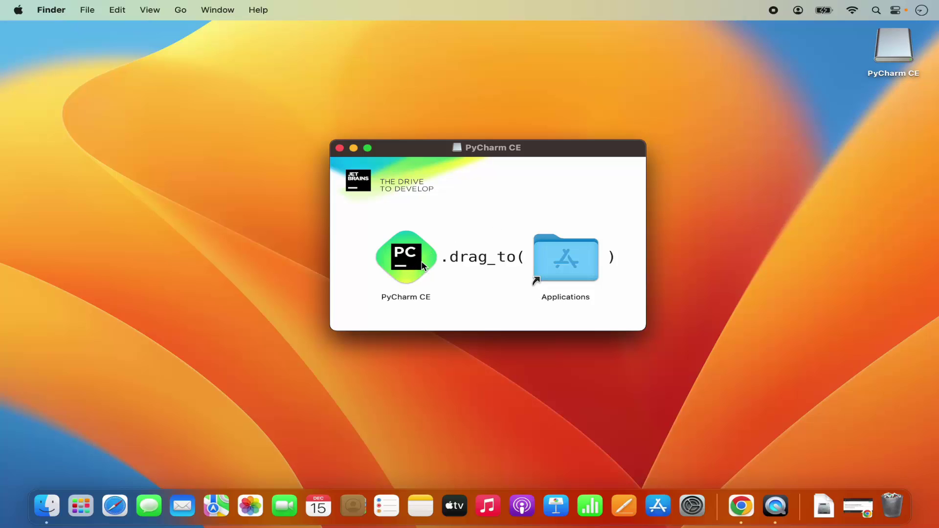
{"action": "left_click", "coordinate": [391, 258]}
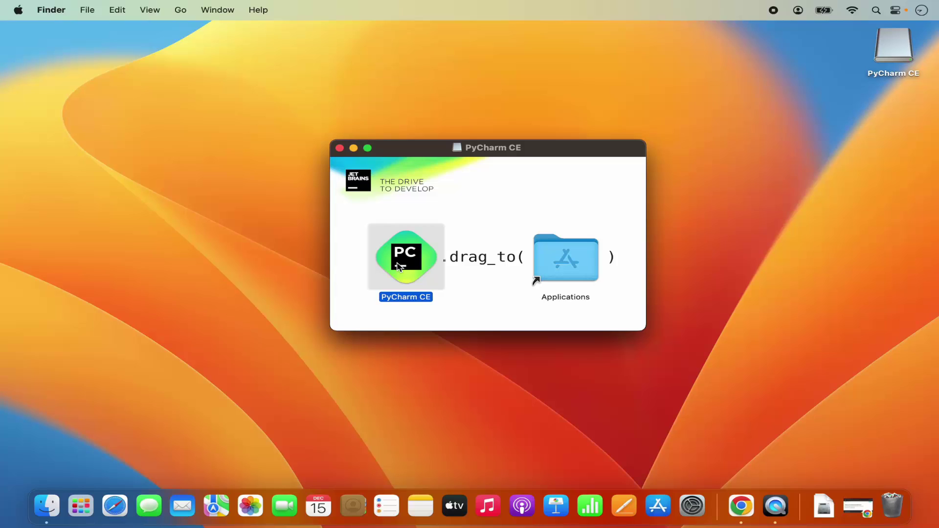
{"action": "left_click_drag", "start_coordinate": [398, 266], "coordinate": [565, 259]}
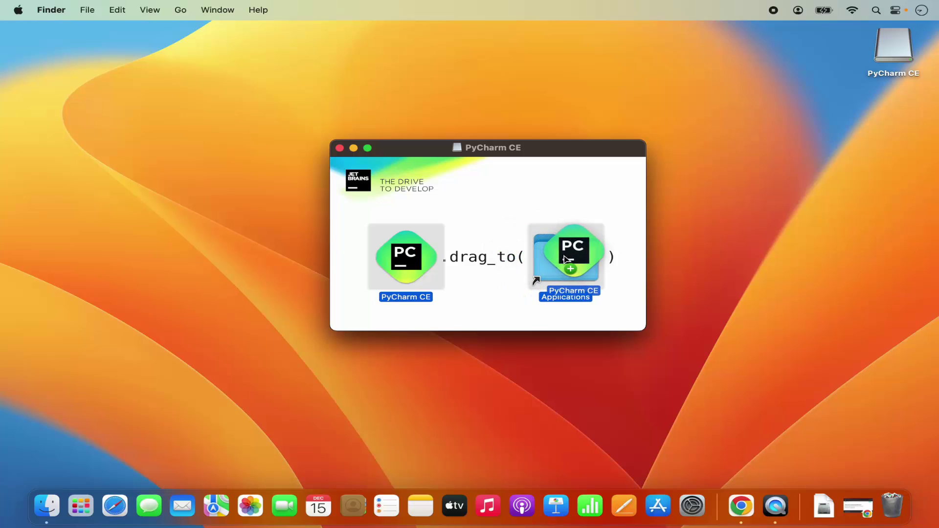
{"action": "left_click_drag", "start_coordinate": [565, 259], "coordinate": [565, 258]}
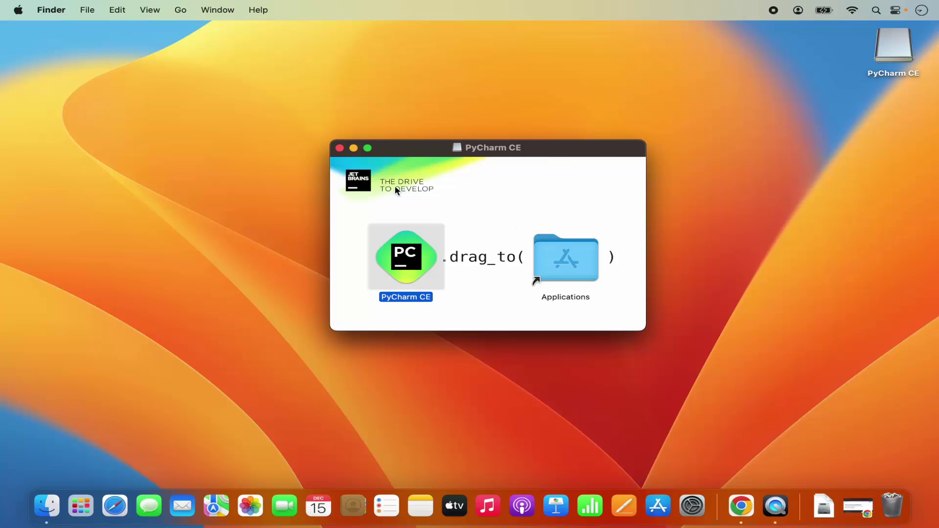
Close the disk image window and eject the PyCharm CE volume
{"action": "left_click", "coordinate": [340, 148]}
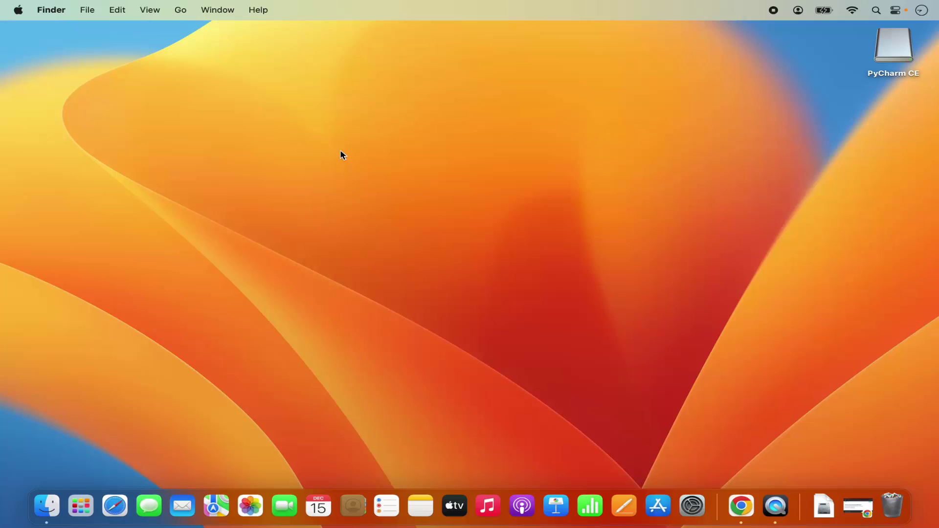
{"action": "right_click", "coordinate": [894, 59]}
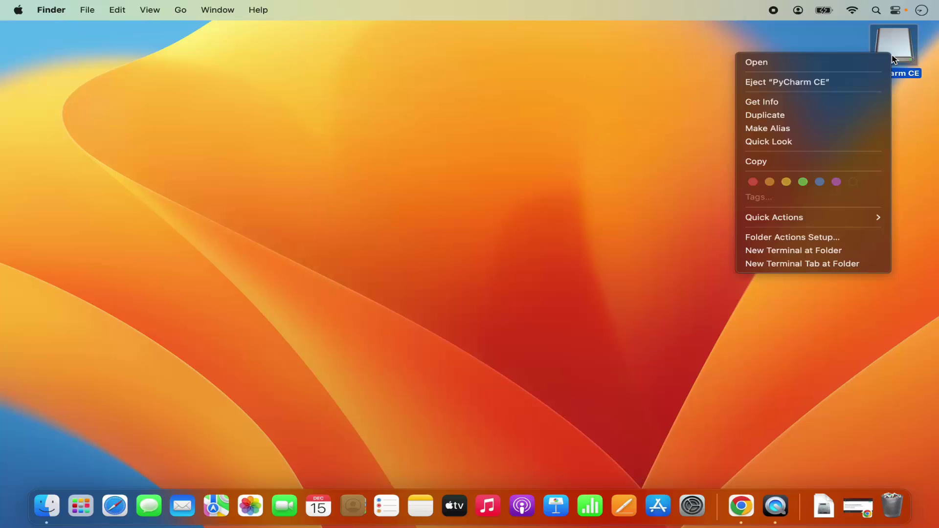
{"action": "left_click", "coordinate": [795, 83]}
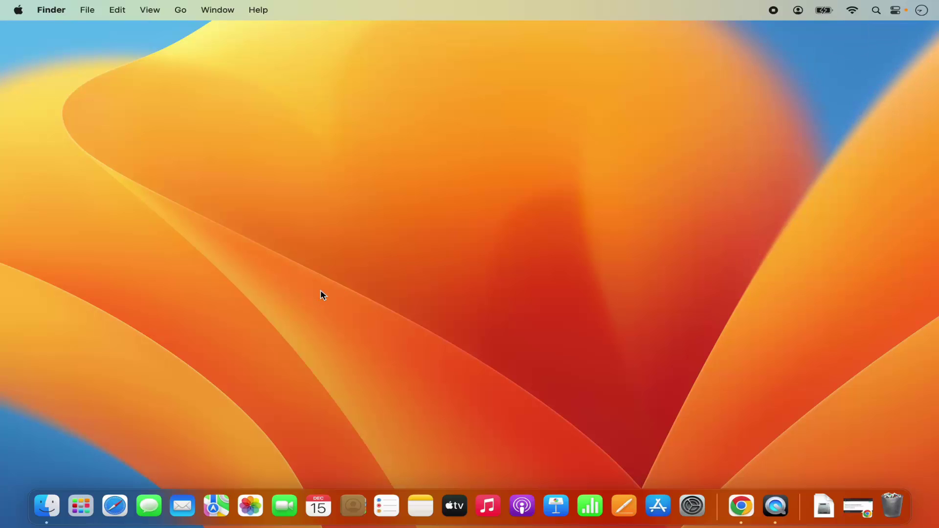
Confirm PyCharm CE is listed in Launchpad and in the Applications folder
{"action": "left_click", "coordinate": [82, 506]}
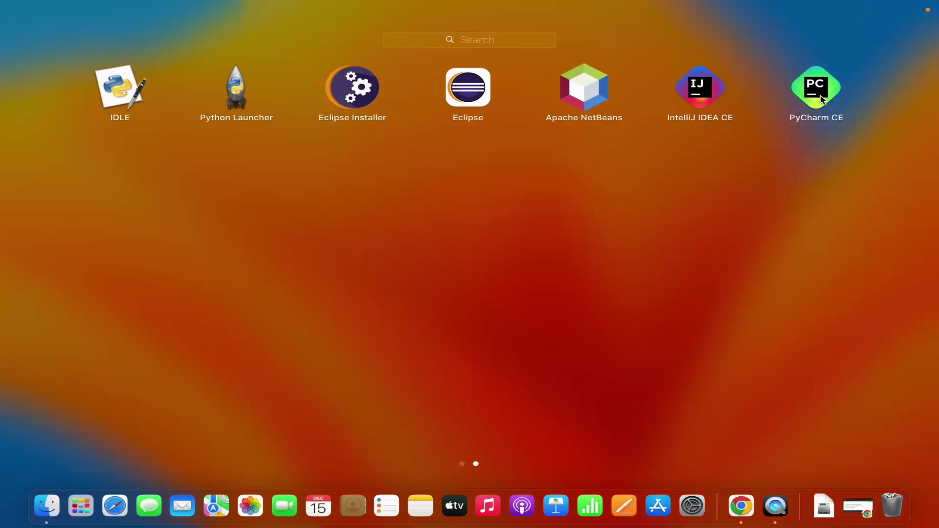
{"action": "left_click", "coordinate": [47, 508]}
{"action": "right_click", "coordinate": [47, 507]}
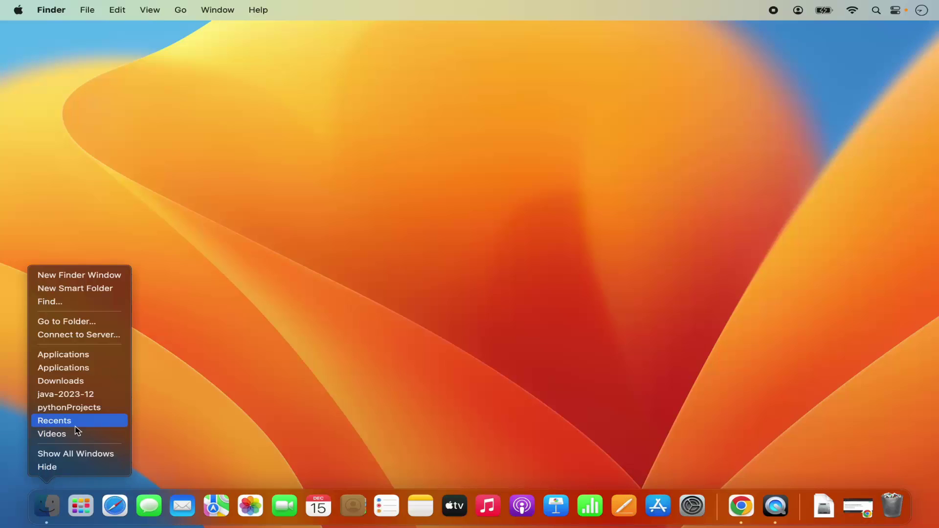
{"action": "left_click", "coordinate": [80, 372]}
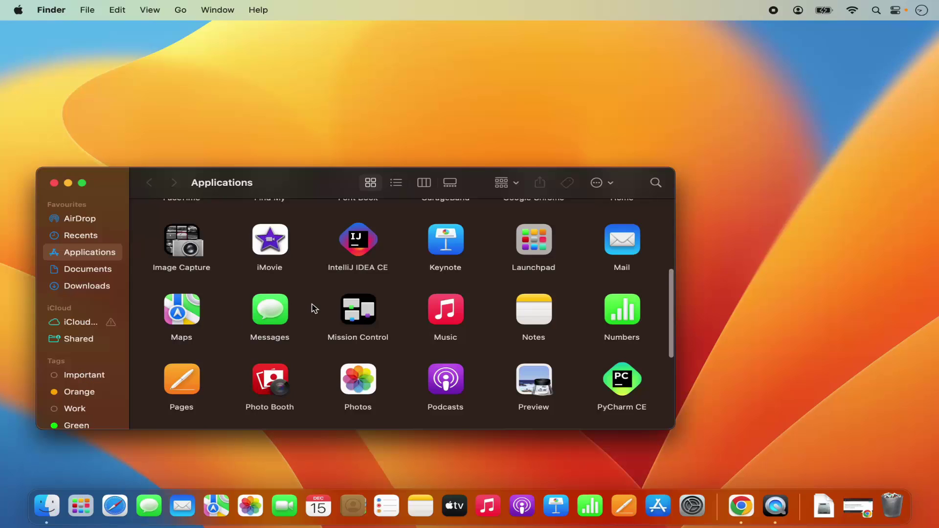
{"action": "scroll", "coordinate": [331, 315], "scroll_direction": "down", "scroll_amount": 3}
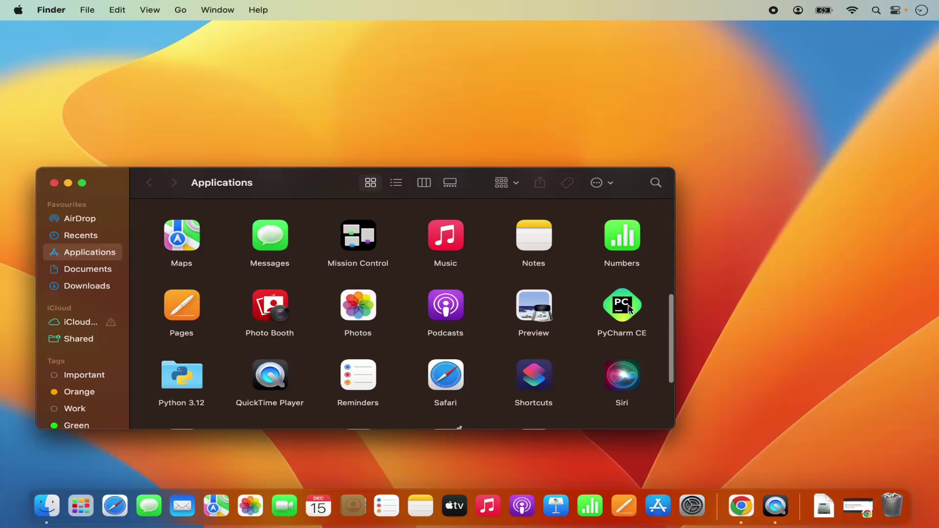
{"action": "left_click", "coordinate": [54, 183]}
Launch PyCharm CE from Launchpad and continue with 'Do not import settings'
{"action": "left_click", "coordinate": [75, 514]}
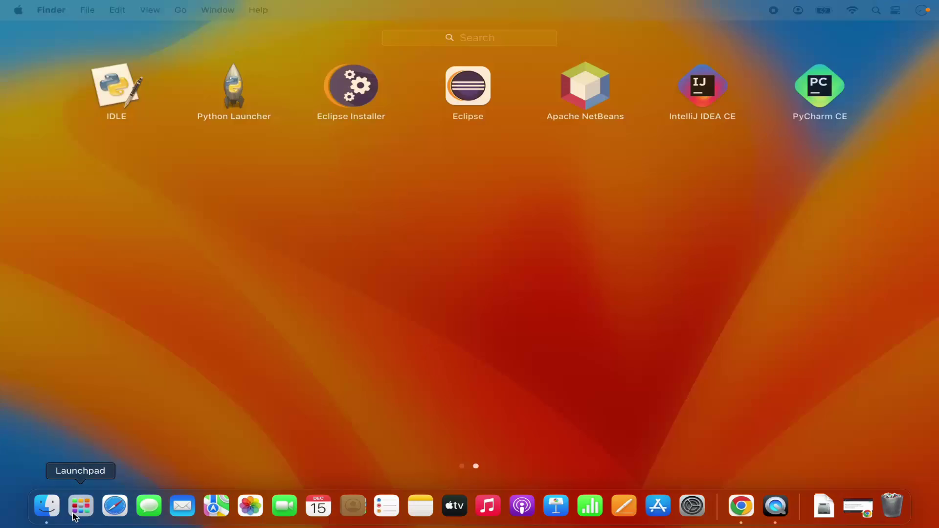
{"action": "left_click", "coordinate": [813, 96]}
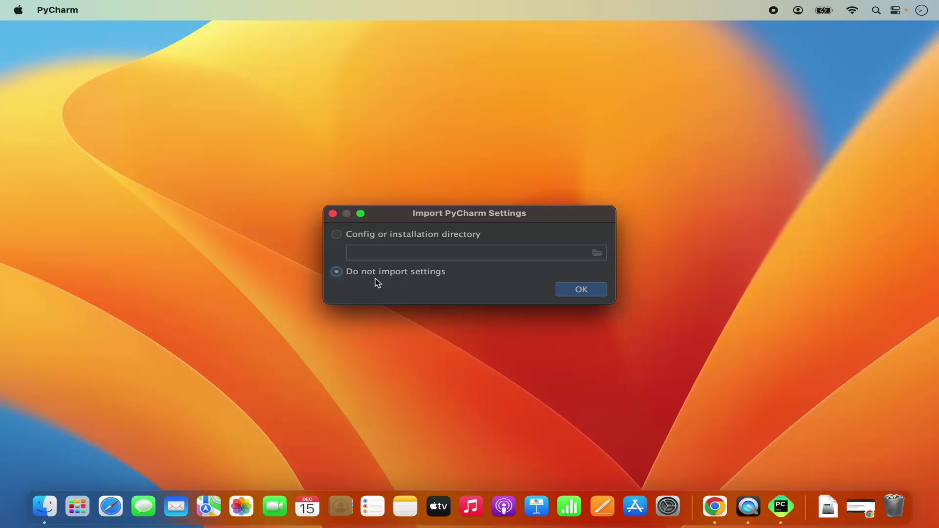
{"action": "left_click", "coordinate": [570, 292]}
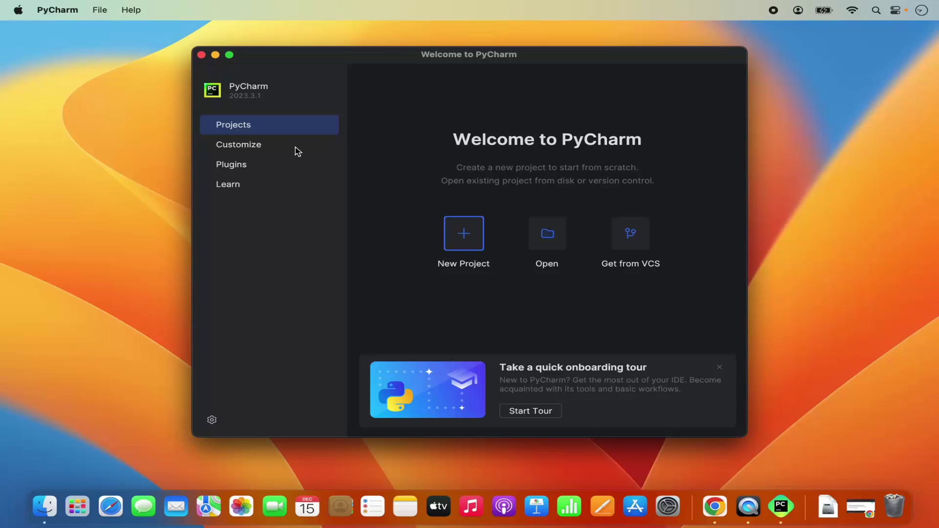
On the Customize page, try the Light theme, then return to Dark
{"action": "left_click", "coordinate": [258, 128]}
{"action": "left_click", "coordinate": [240, 148]}
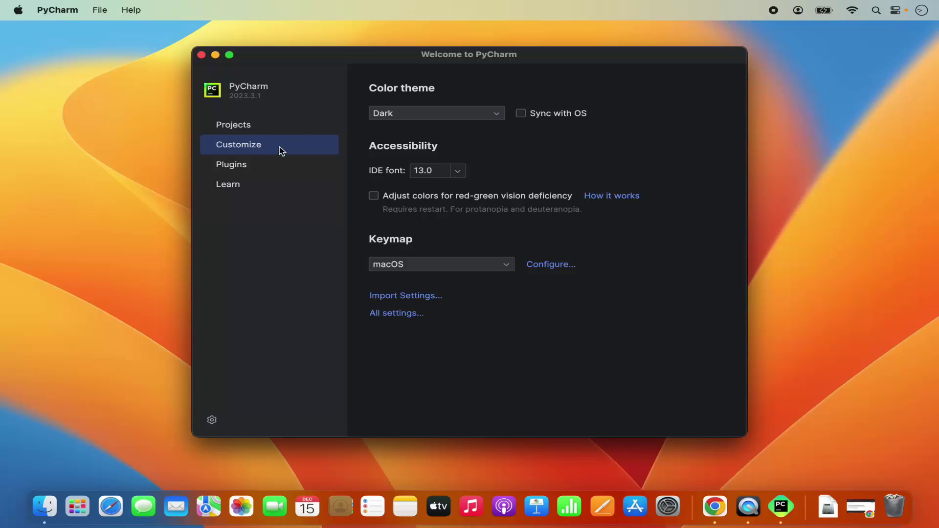
{"action": "left_click", "coordinate": [430, 116]}
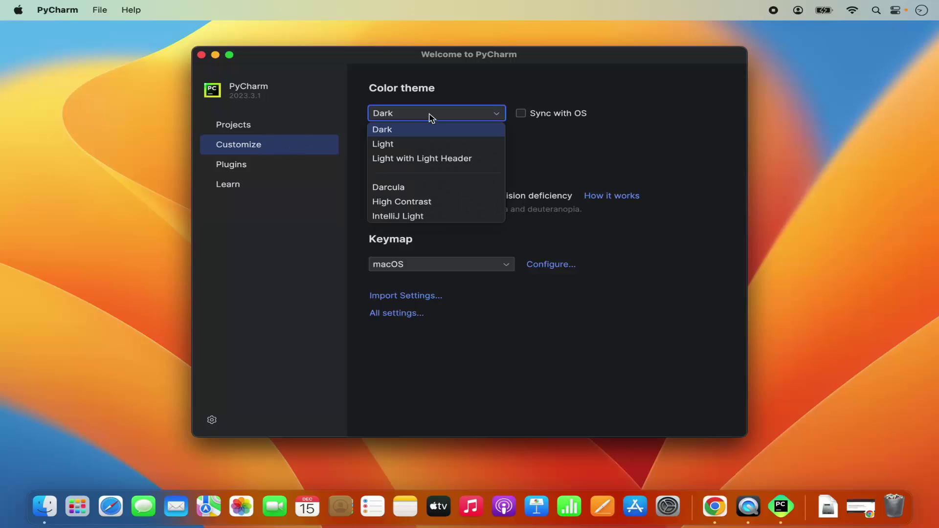
{"action": "left_click", "coordinate": [424, 144]}
{"action": "left_click", "coordinate": [431, 120]}
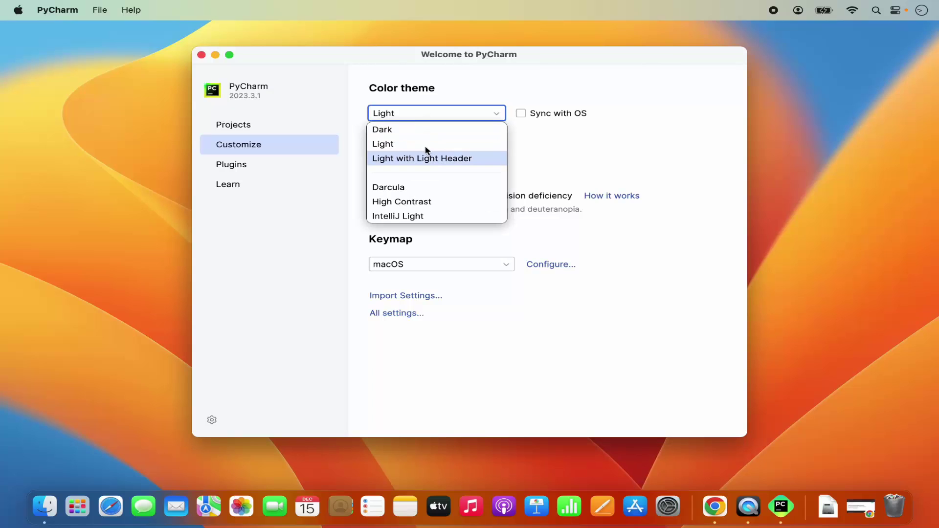
{"action": "left_click", "coordinate": [414, 130]}
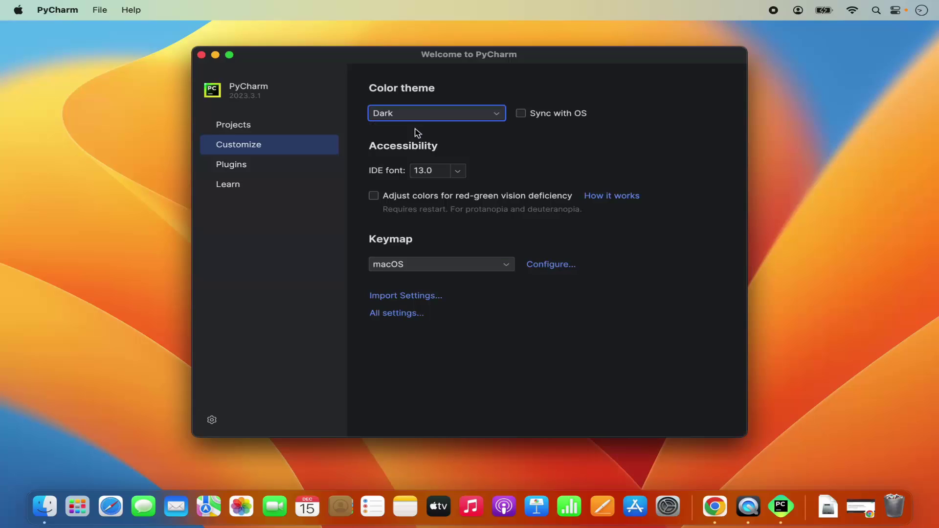
Review the font size and keymap lists, keeping 13.0 and macOS
{"action": "left_click", "coordinate": [457, 172]}
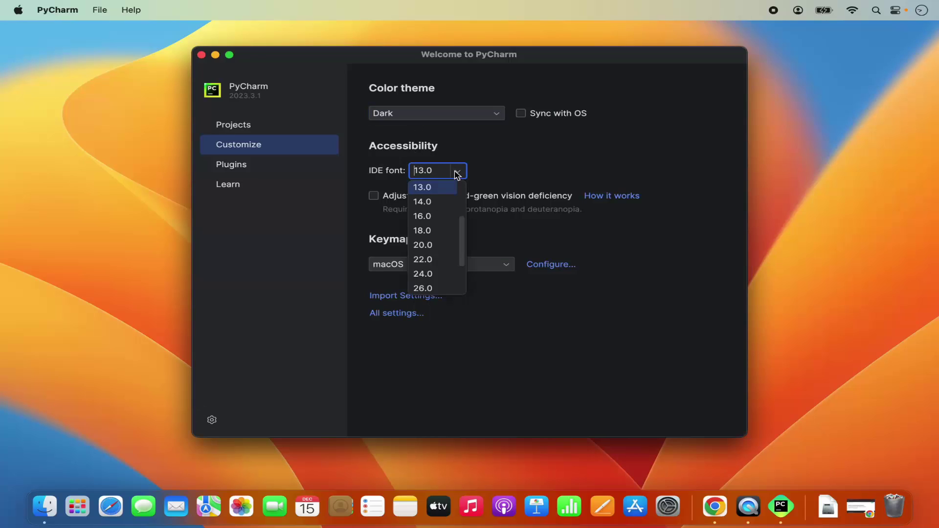
{"action": "left_click", "coordinate": [489, 169]}
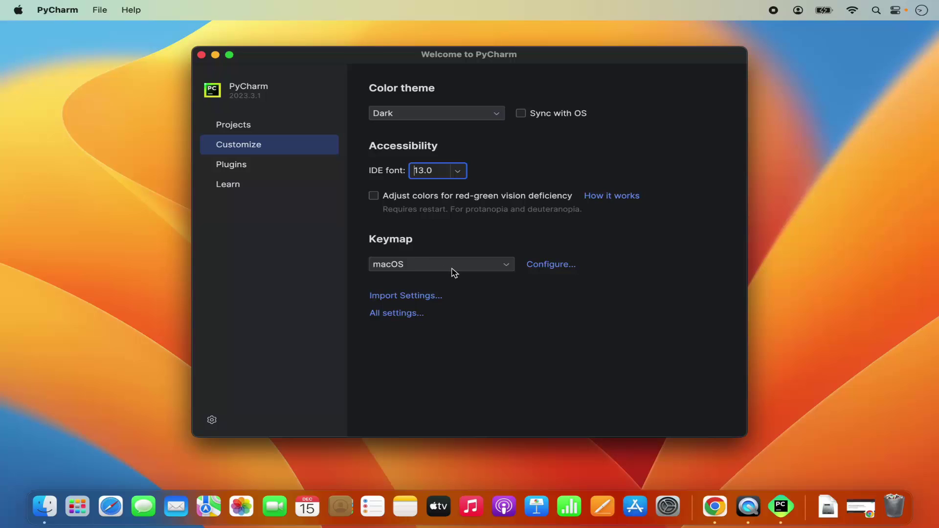
{"action": "left_click", "coordinate": [506, 266]}
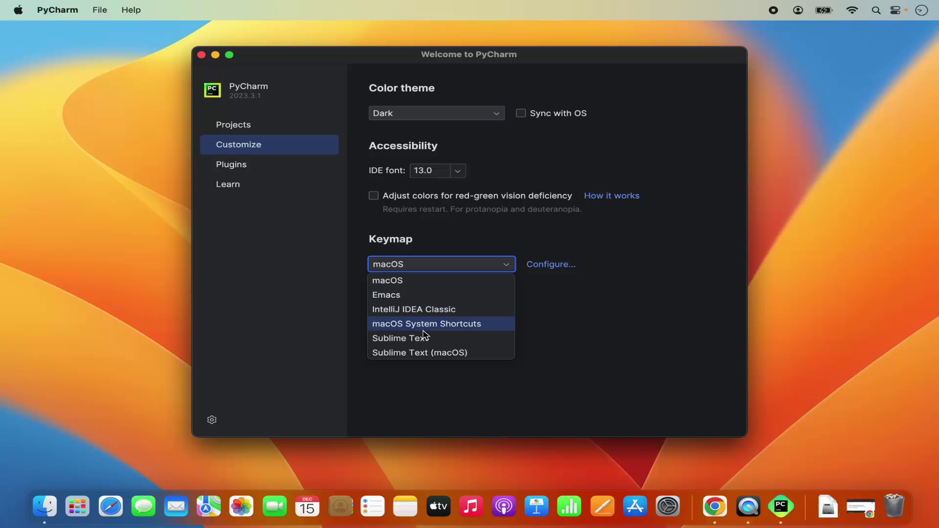
{"action": "left_click", "coordinate": [551, 327]}
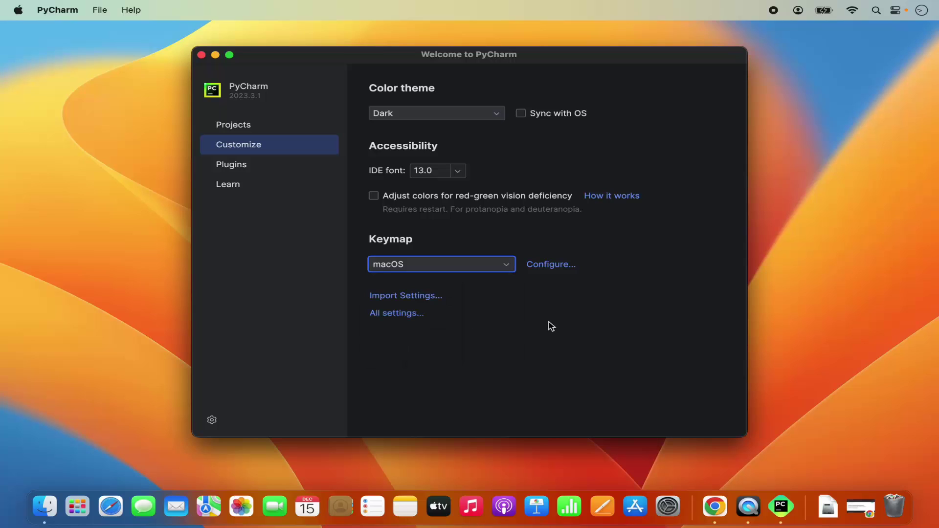
Scroll through the Plugins Marketplace list, then go to the Learn page
{"action": "left_click", "coordinate": [247, 171]}
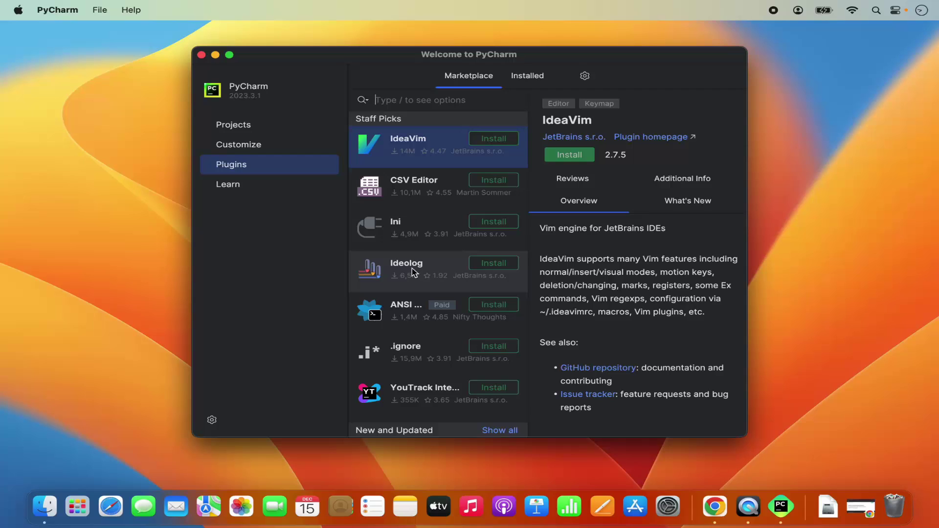
{"action": "scroll", "coordinate": [412, 268], "scroll_direction": "down", "scroll_amount": 10}
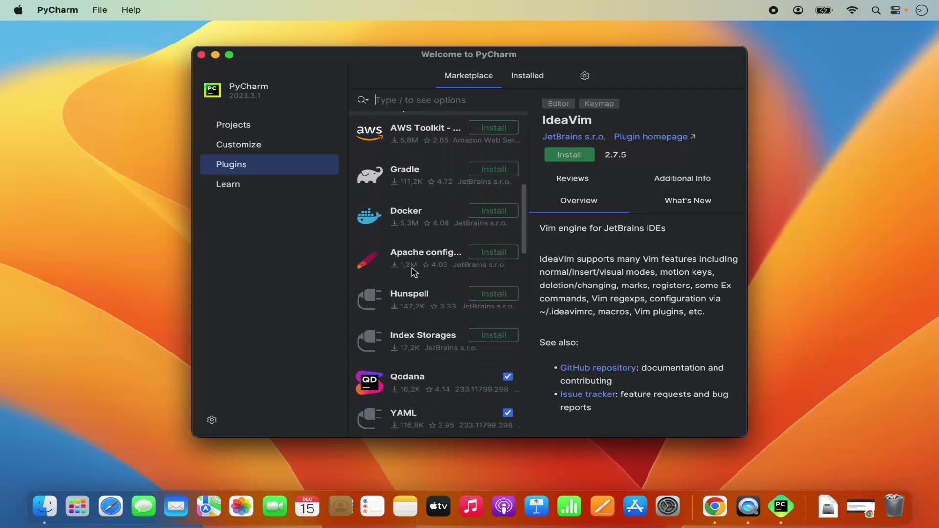
{"action": "scroll", "coordinate": [412, 268], "scroll_direction": "down", "scroll_amount": 1}
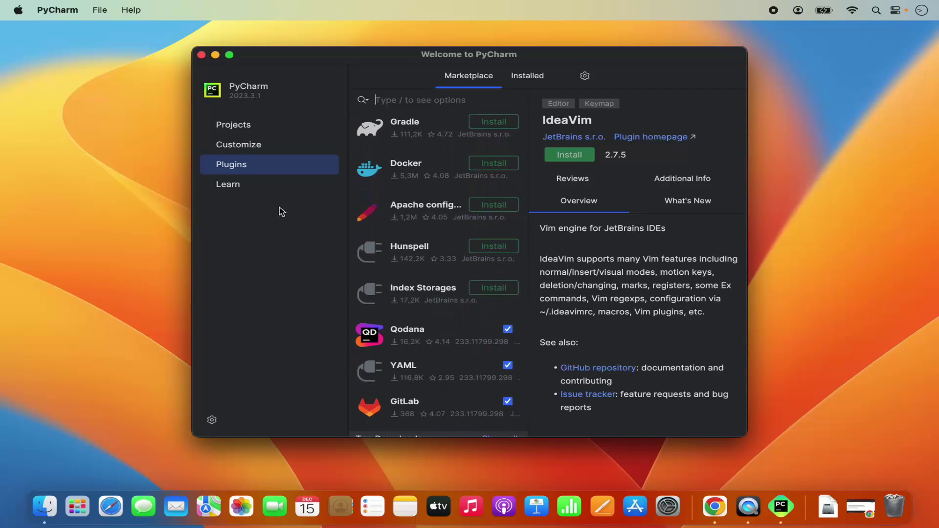
{"action": "left_click", "coordinate": [261, 190]}
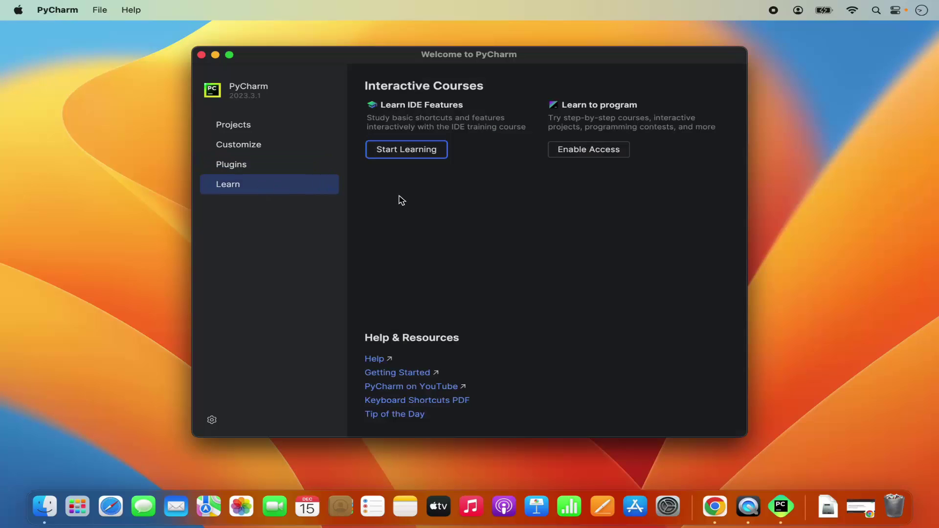
Return to Projects and start a New Project, a Pure Python pythonProject
{"action": "left_click", "coordinate": [252, 131]}
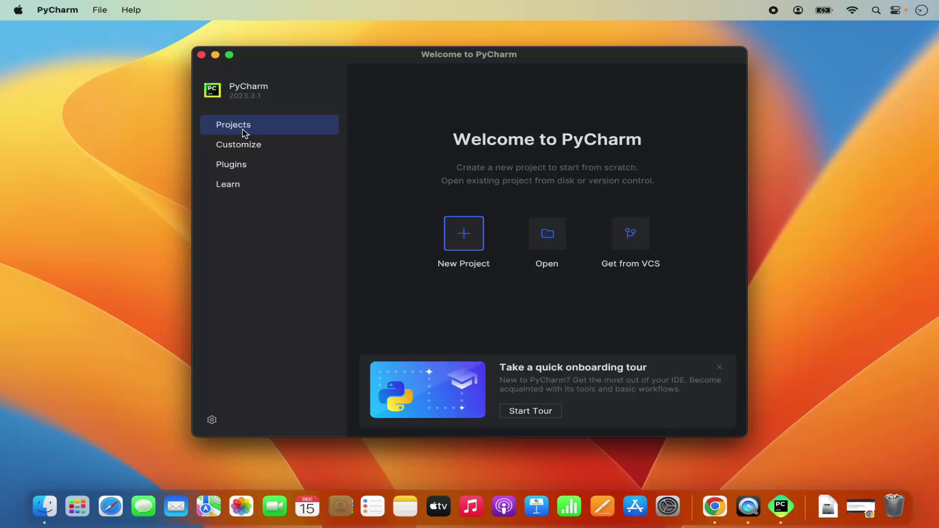
{"action": "left_click", "coordinate": [465, 235]}
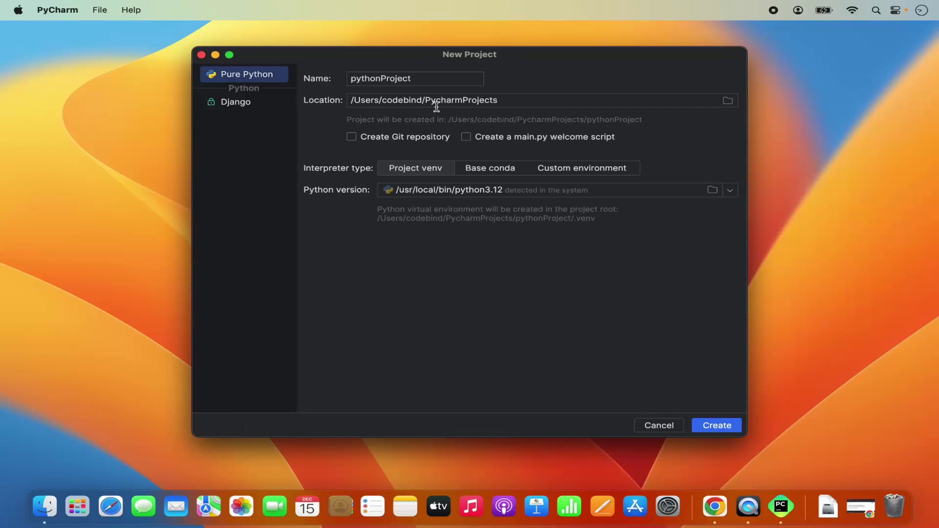
{"action": "left_click", "coordinate": [373, 81]}
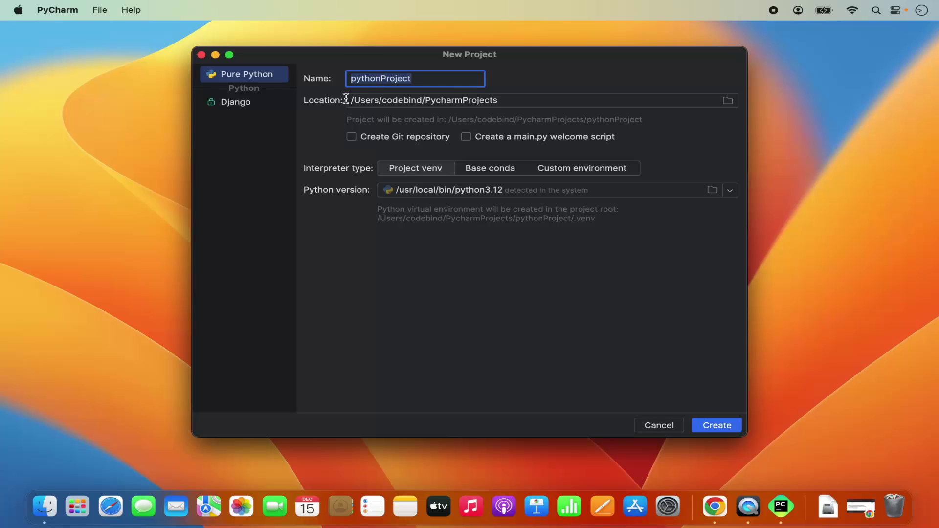
{"action": "double_click", "coordinate": [440, 103]}
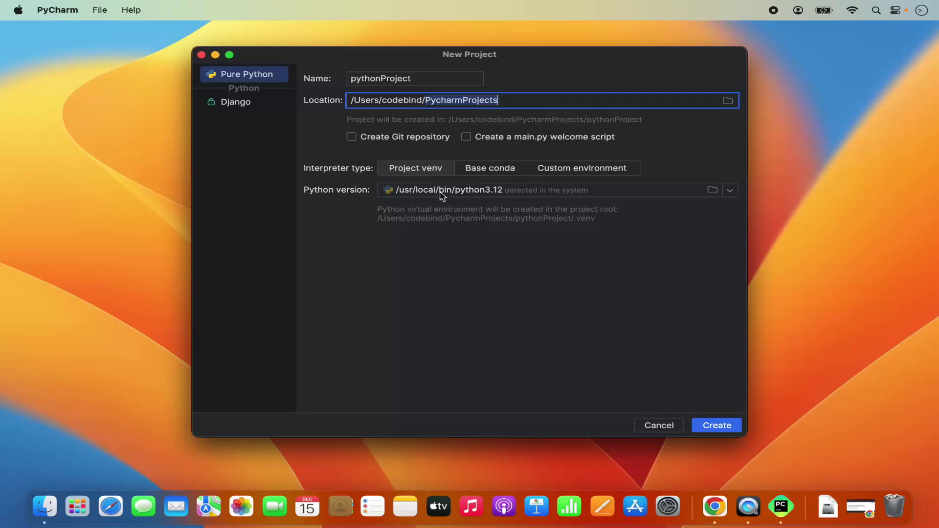
{"action": "left_click", "coordinate": [491, 197]}
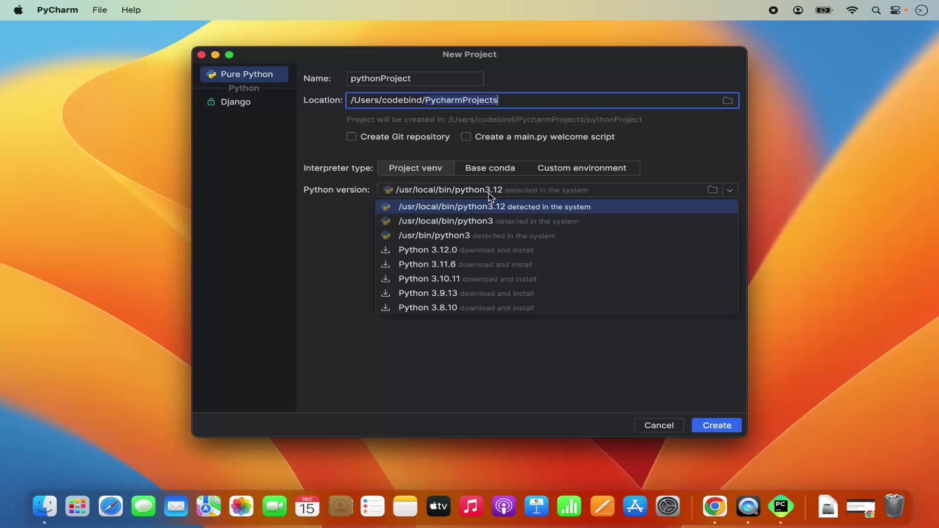
{"action": "left_click", "coordinate": [491, 207]}
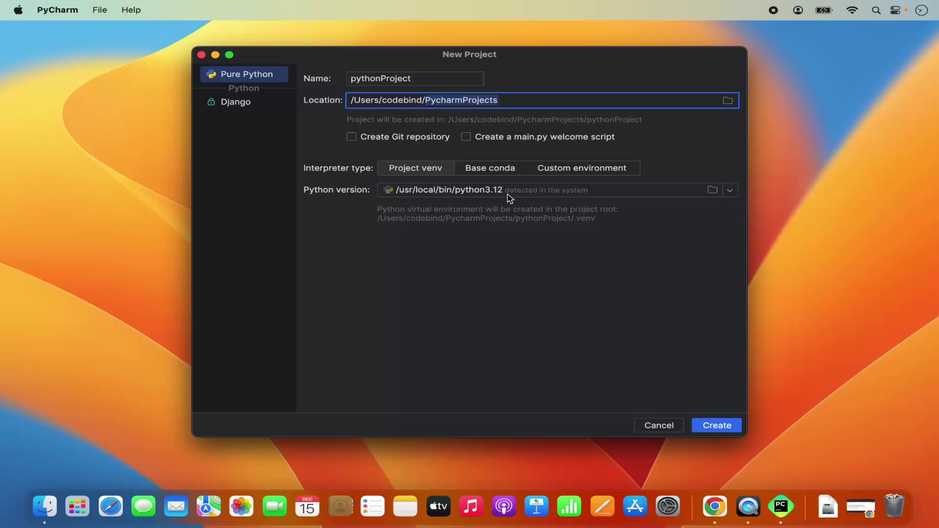
Create pythonProject, then expand and collapse the bin and lib folders under .venv
{"action": "left_click", "coordinate": [712, 426]}
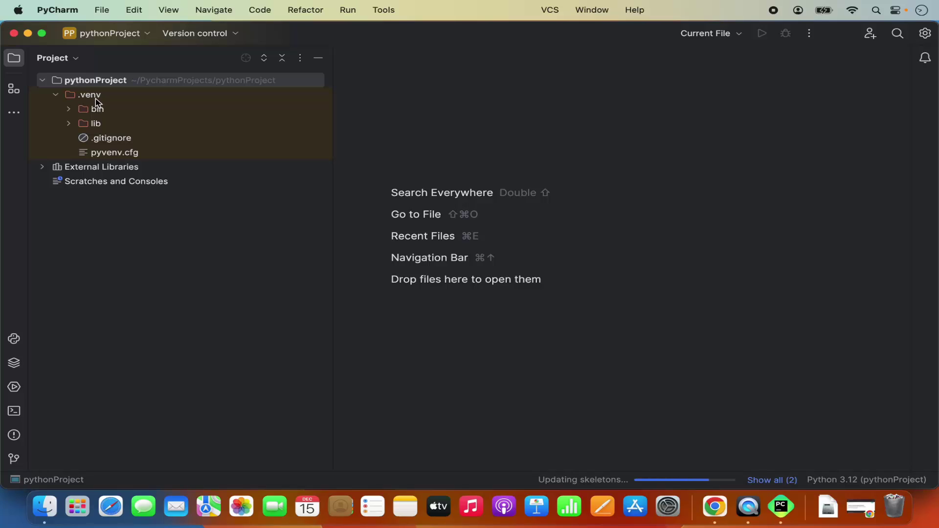
{"action": "left_click", "coordinate": [69, 109]}
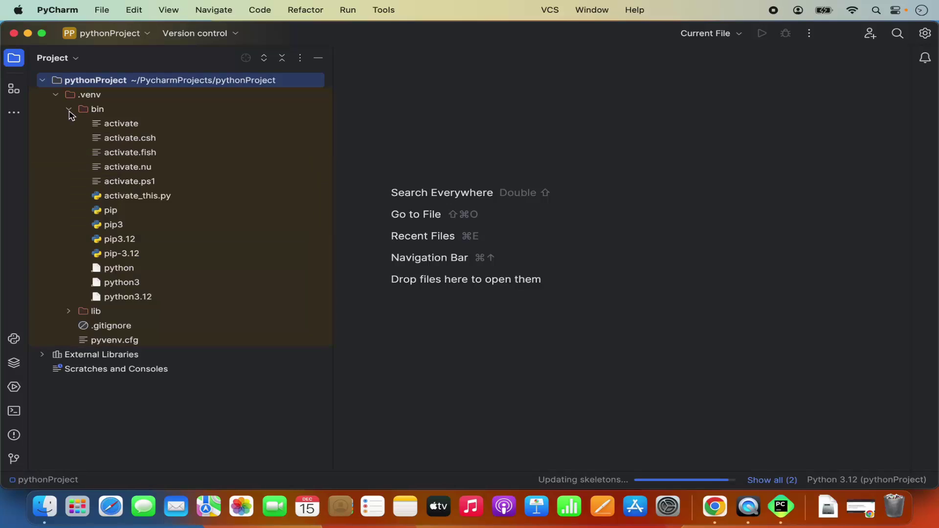
{"action": "left_click", "coordinate": [69, 109]}
{"action": "left_click", "coordinate": [69, 124]}
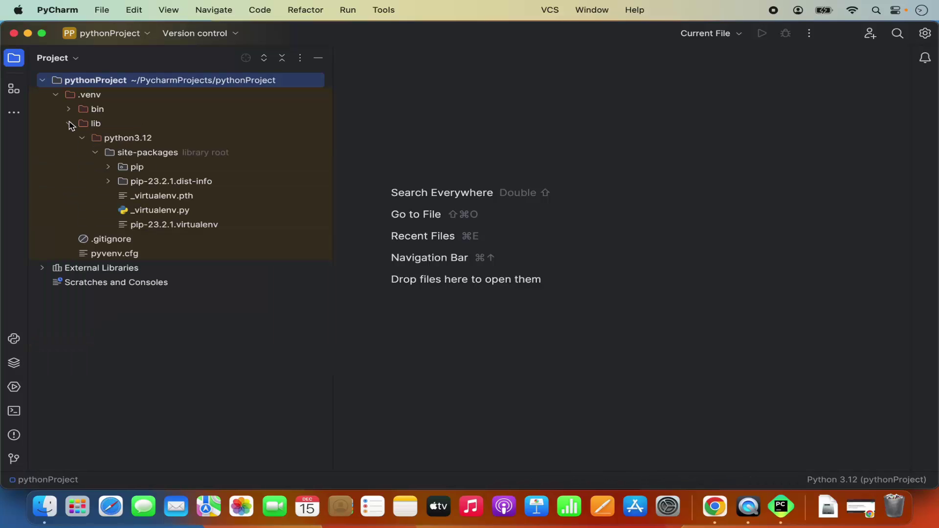
{"action": "left_click", "coordinate": [69, 123]}
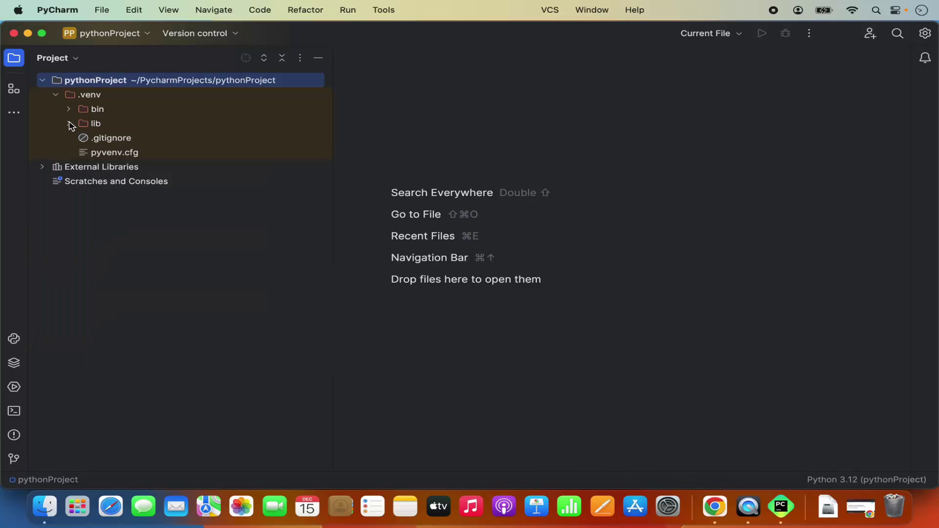
{"action": "left_click", "coordinate": [55, 94]}
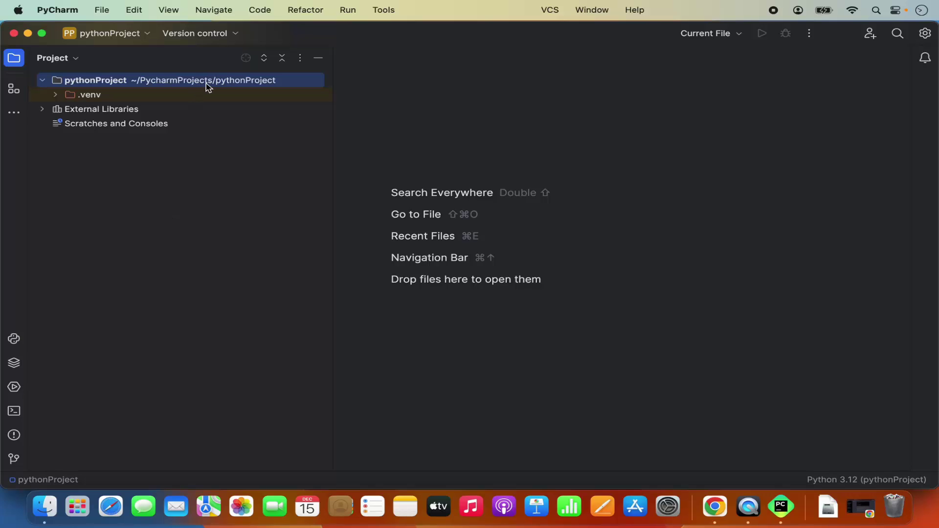
Create a new Python file named hello.py in the pythonProject root folder
{"action": "right_click", "coordinate": [172, 82]}
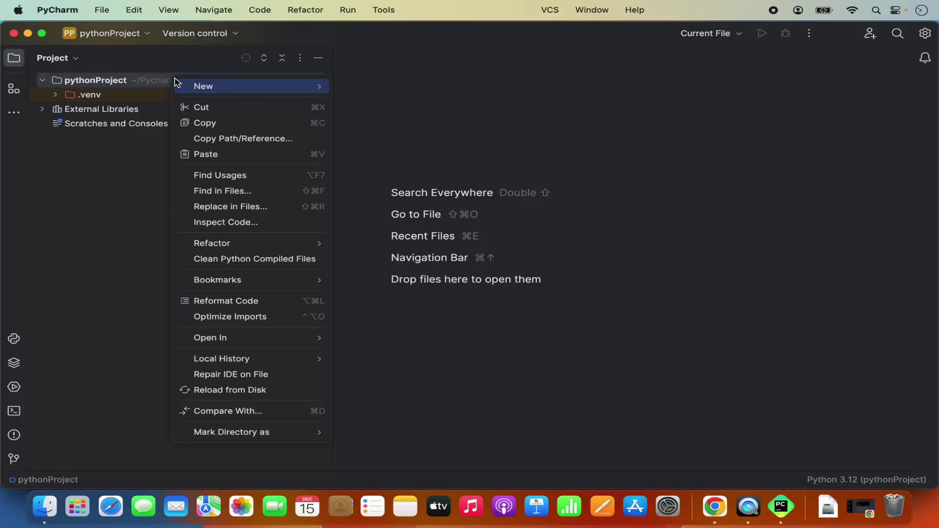
{"action": "mouse_move", "coordinate": [215, 87]}
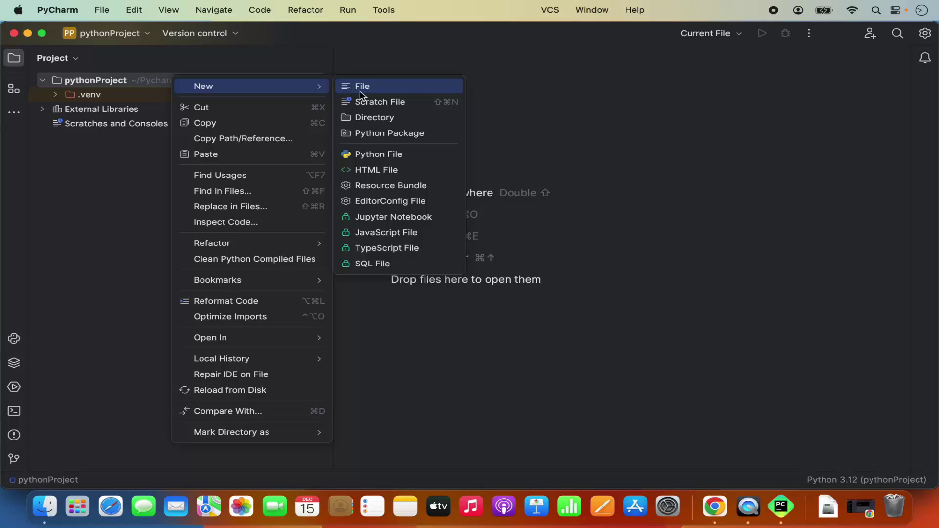
{"action": "left_click", "coordinate": [387, 155]}
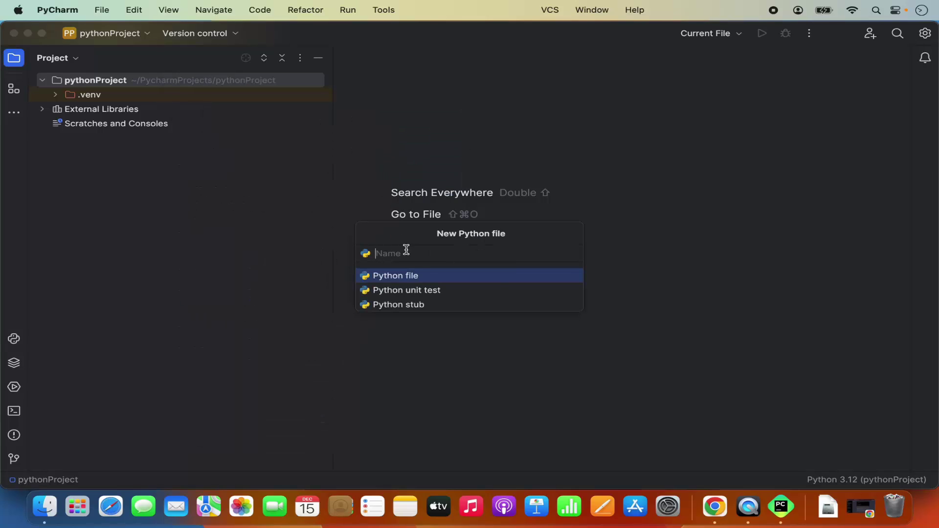
{"action": "type", "text": "hello.py"}
{"action": "key", "text": "Return"}
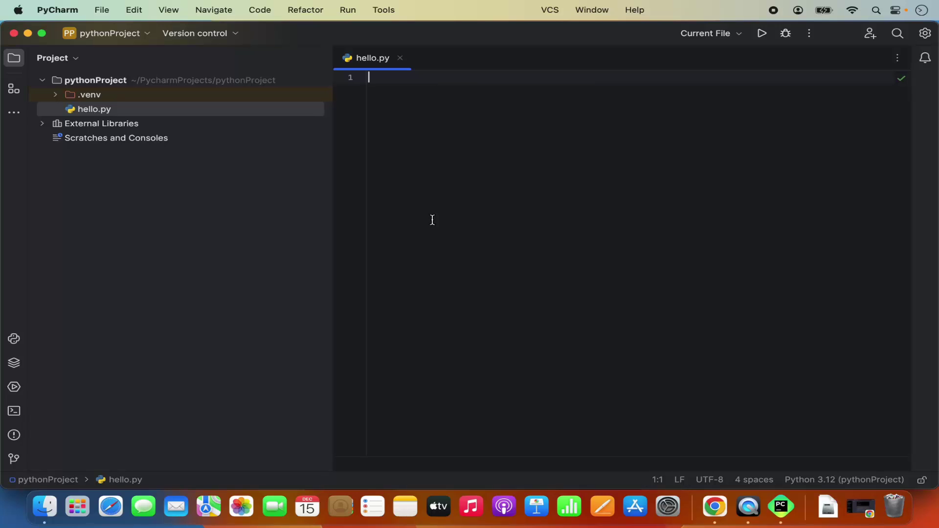
Write print("Hello World") on line 1 of hello.py
{"action": "type", "text": "print("}
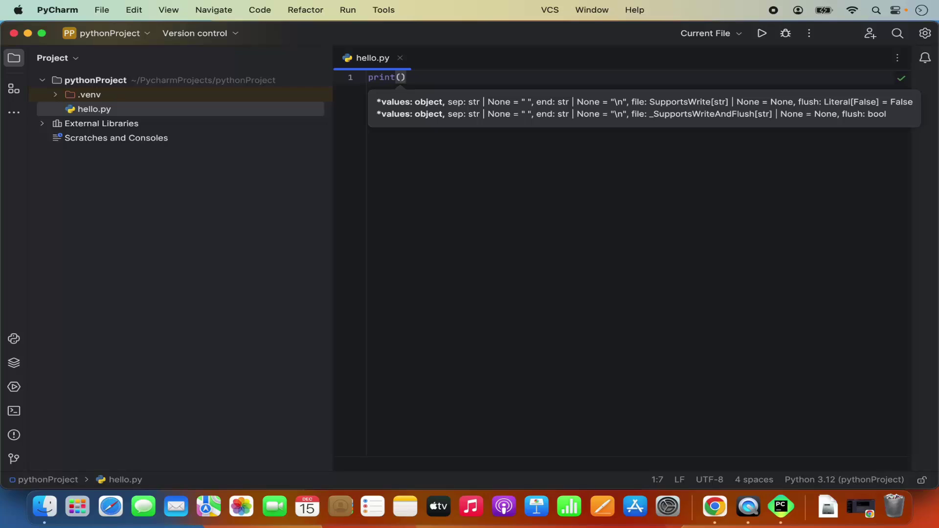
{"action": "type", "text": "\"Hello Wo"}
{"action": "type", "text": "rld"}
{"action": "left_click", "coordinate": [485, 76]}
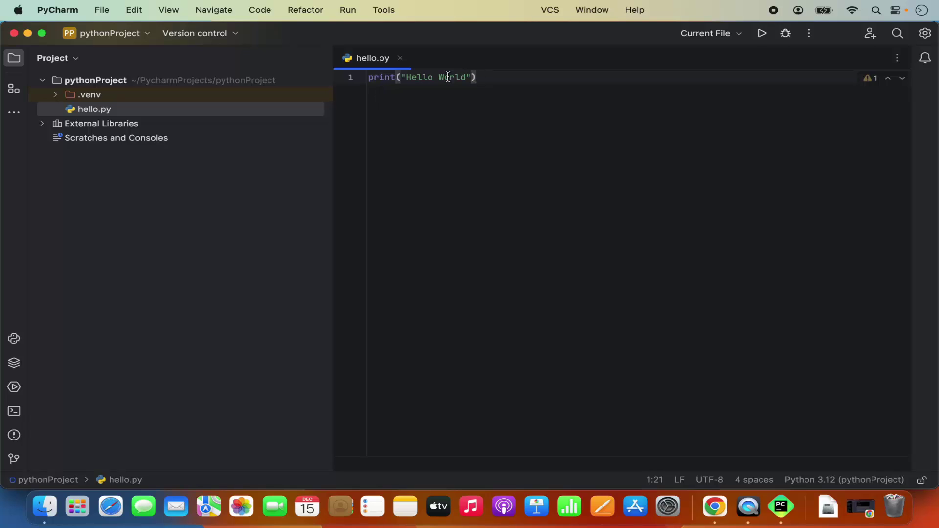
Run hello.py, check the Hello World console output, and add a final newline
{"action": "left_click", "coordinate": [762, 34]}
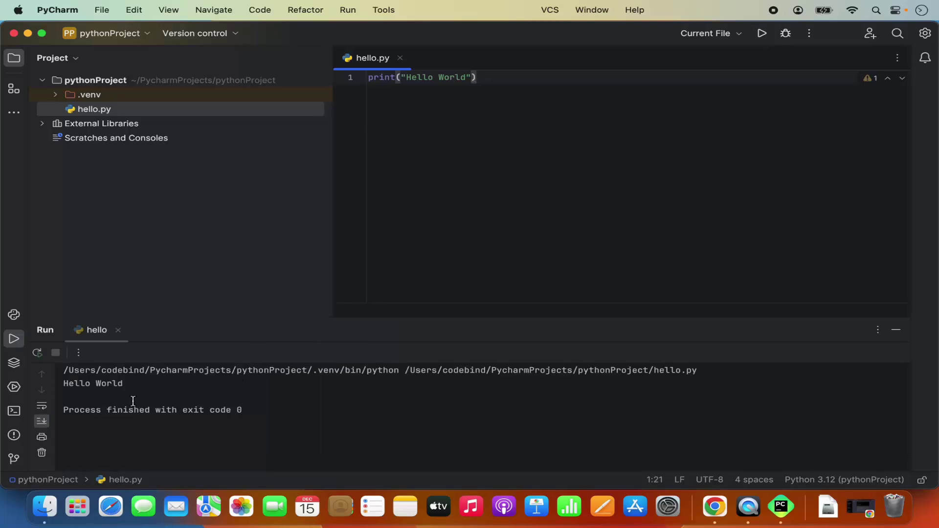
{"action": "triple_click", "coordinate": [113, 385]}
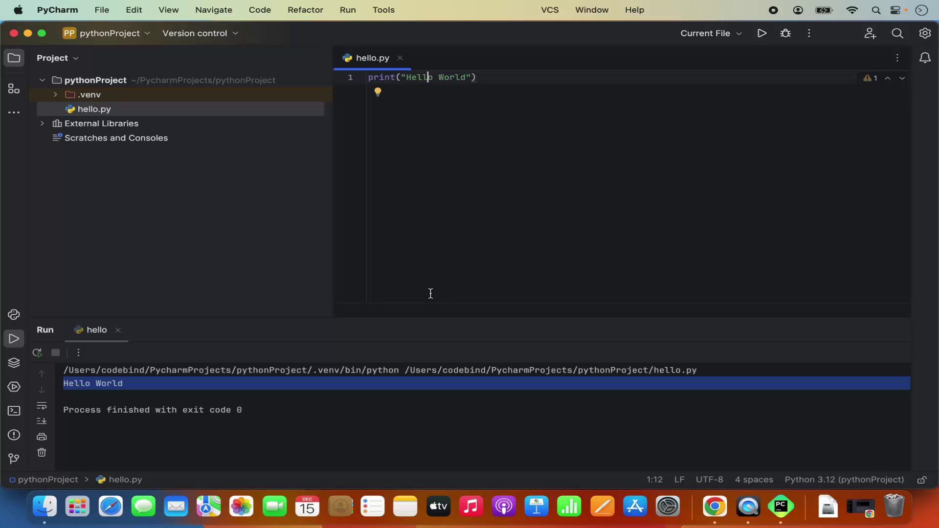
{"action": "mouse_move", "coordinate": [476, 80]}
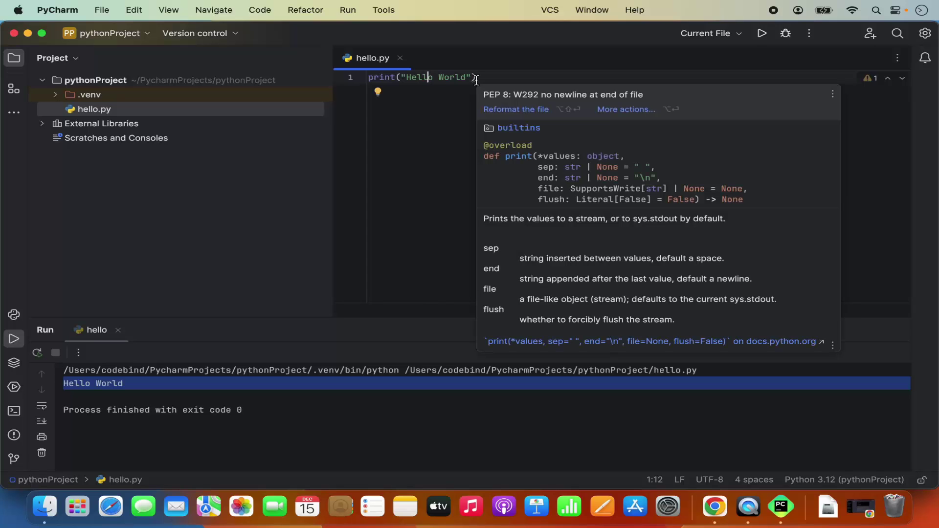
{"action": "key", "text": "Return"}
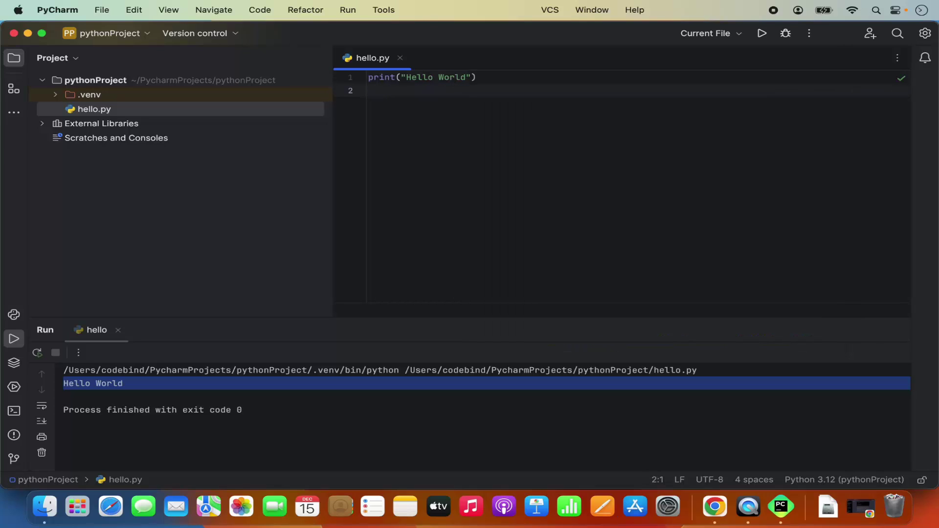